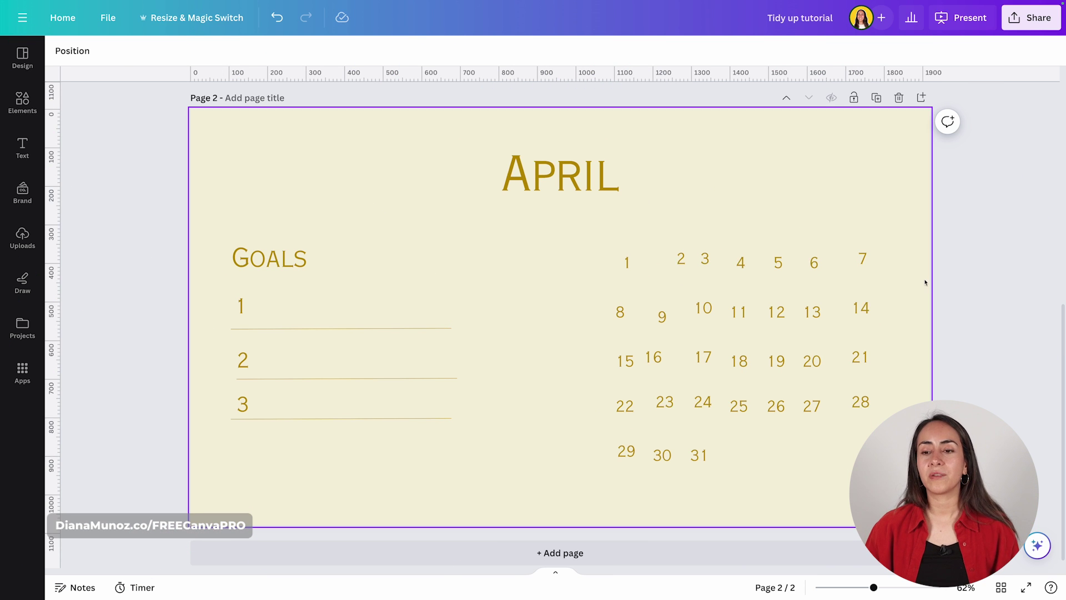
- Try selecting the calendar dates, the goal lines and goal numbers, then clear the selection
{"action": "left_click_drag", "start_coordinate": [897, 228], "coordinate": [571, 459]}
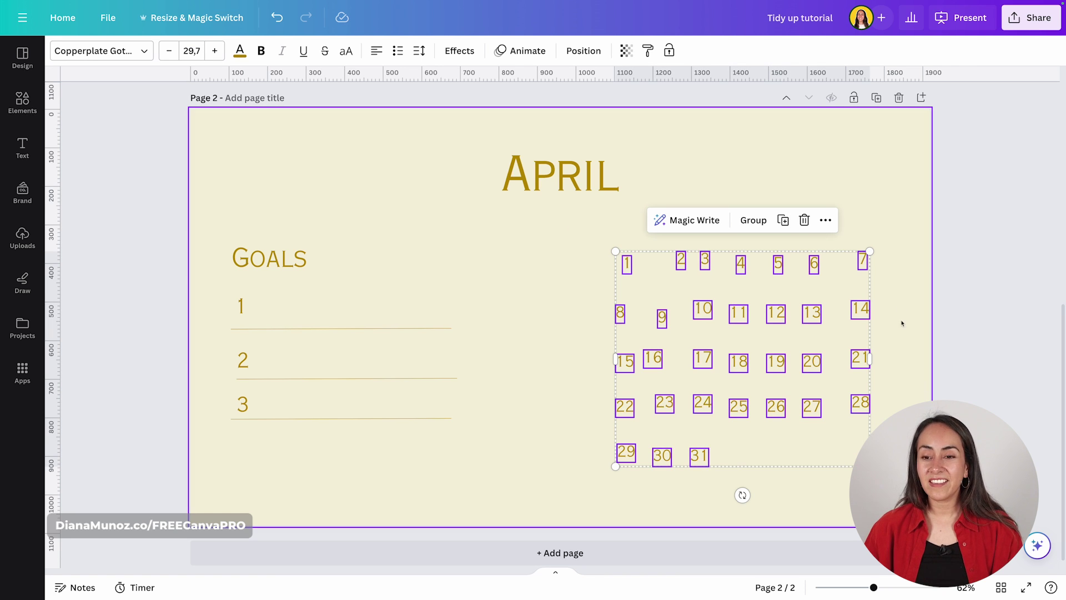
{"action": "left_click_drag", "start_coordinate": [902, 330], "coordinate": [893, 385]}
{"action": "left_click", "coordinate": [903, 387]}
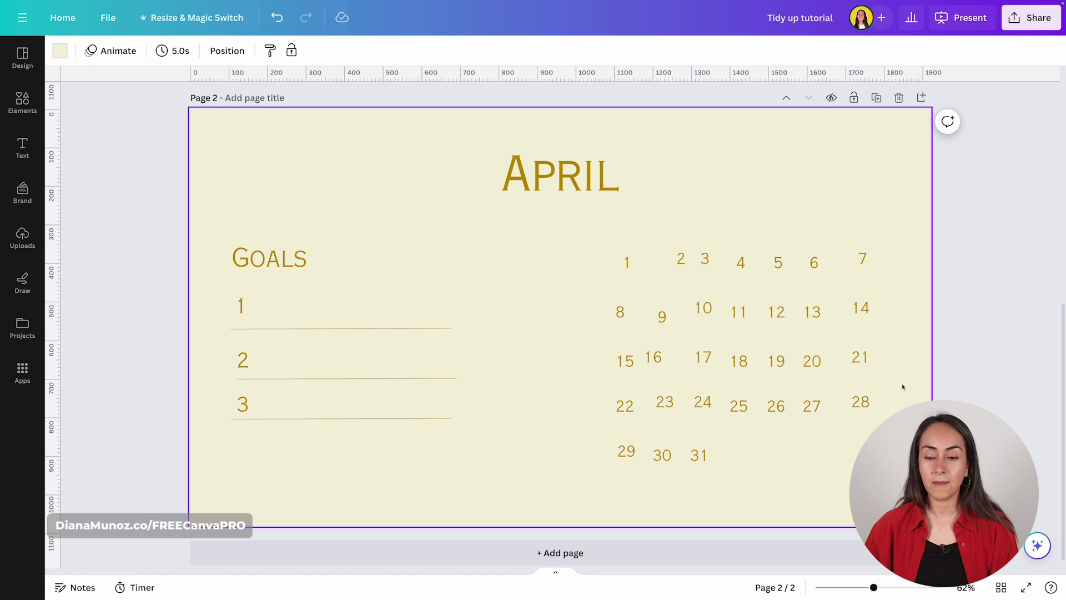
{"action": "left_click_drag", "start_coordinate": [478, 301], "coordinate": [329, 495]}
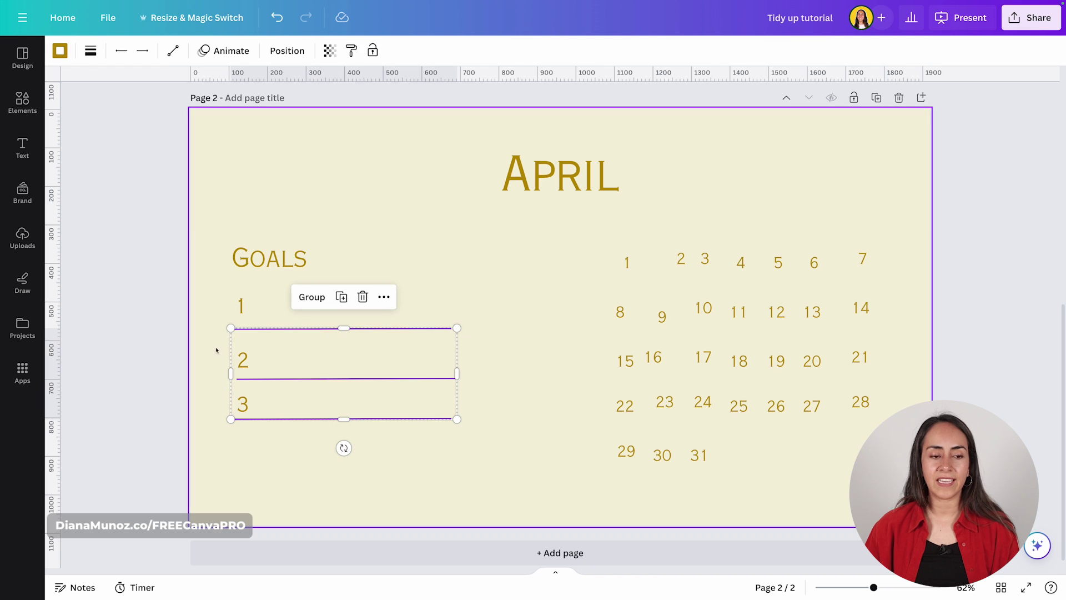
{"action": "left_click", "coordinate": [241, 305]}
{"action": "left_click", "coordinate": [243, 359]}
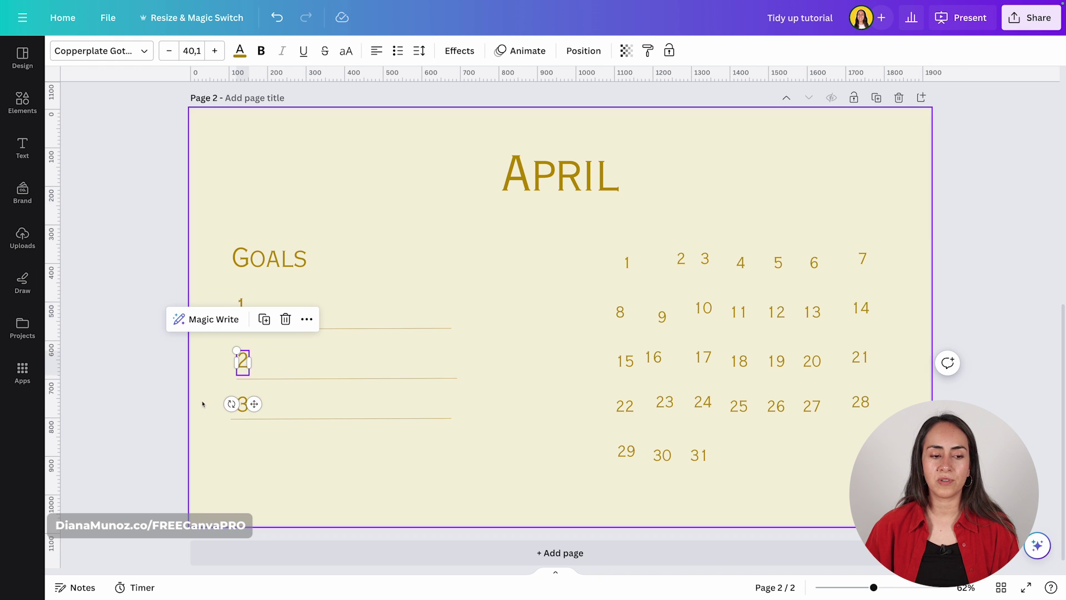
{"action": "left_click", "coordinate": [498, 395]}
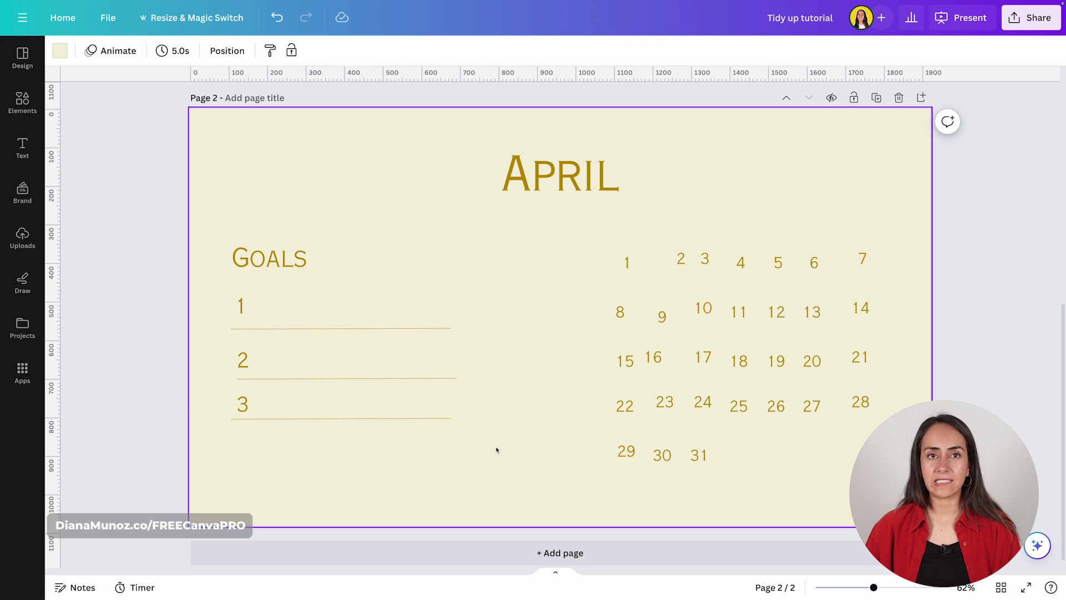
- Select the three goal lines and apply even spacing from the Position panel
{"action": "left_click_drag", "start_coordinate": [464, 305], "coordinate": [405, 460]}
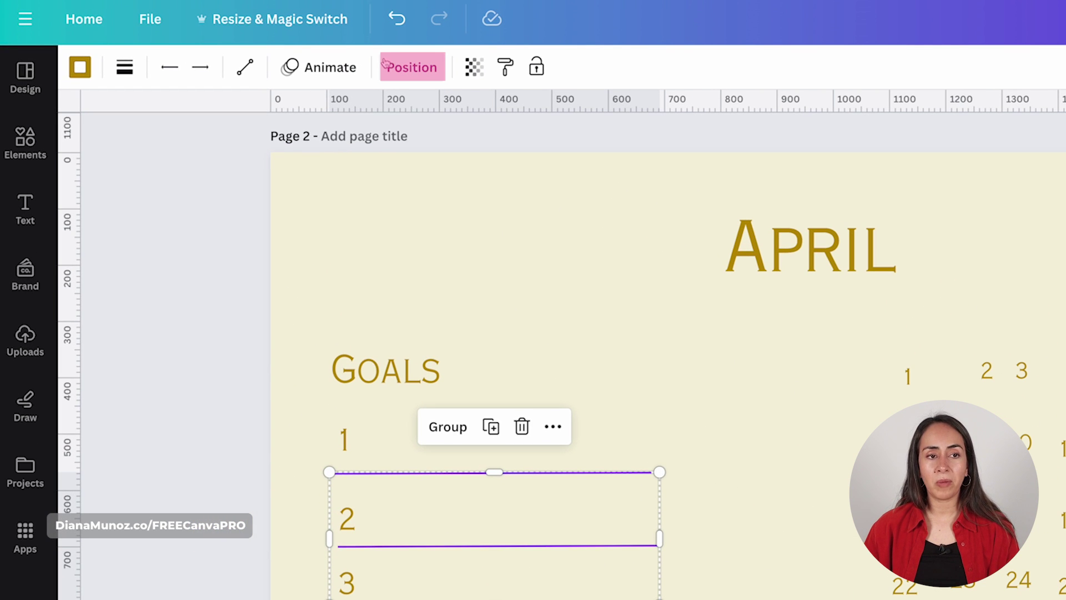
{"action": "left_click", "coordinate": [425, 69]}
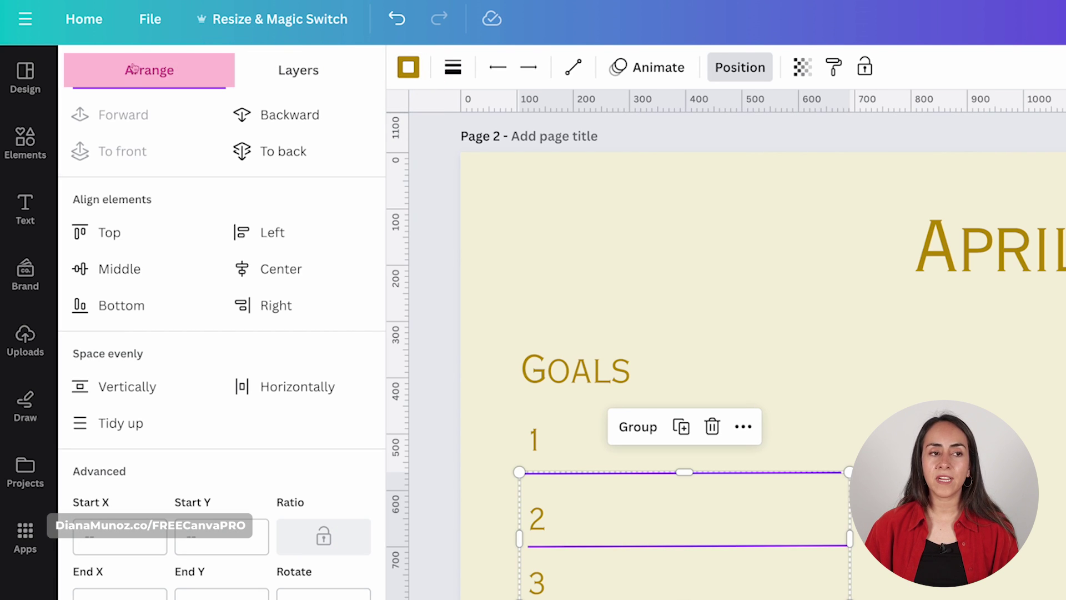
{"action": "left_click", "coordinate": [318, 67]}
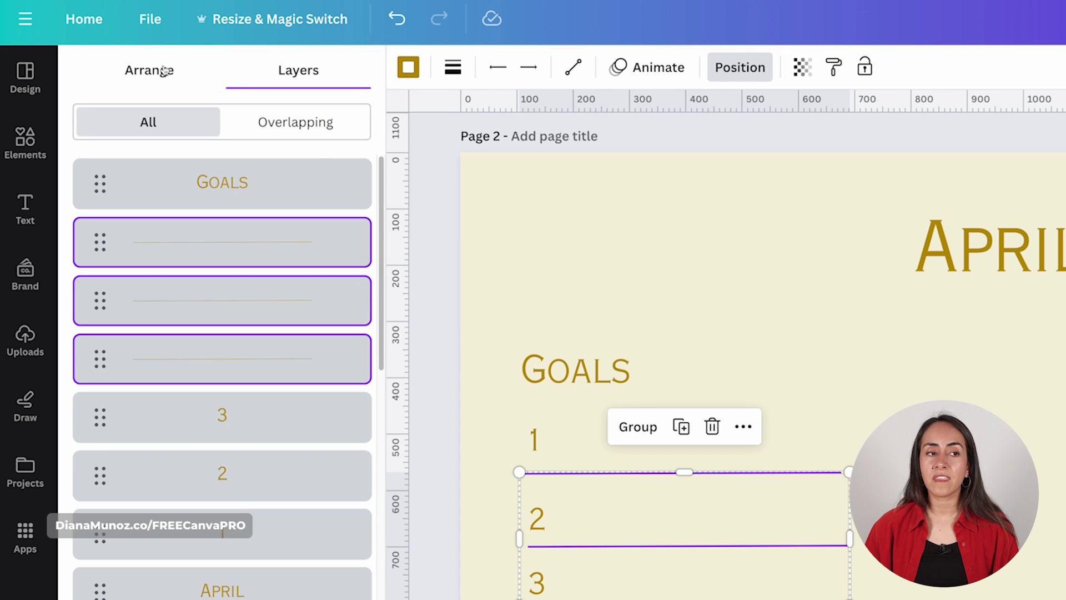
{"action": "left_click", "coordinate": [165, 71]}
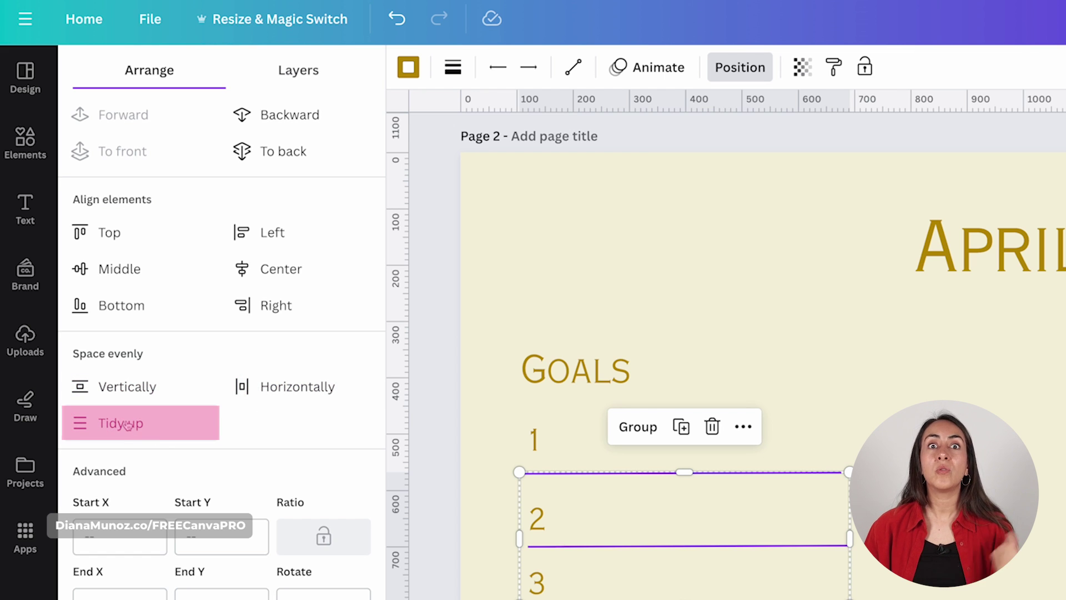
{"action": "key", "text": "ctrl+z"}
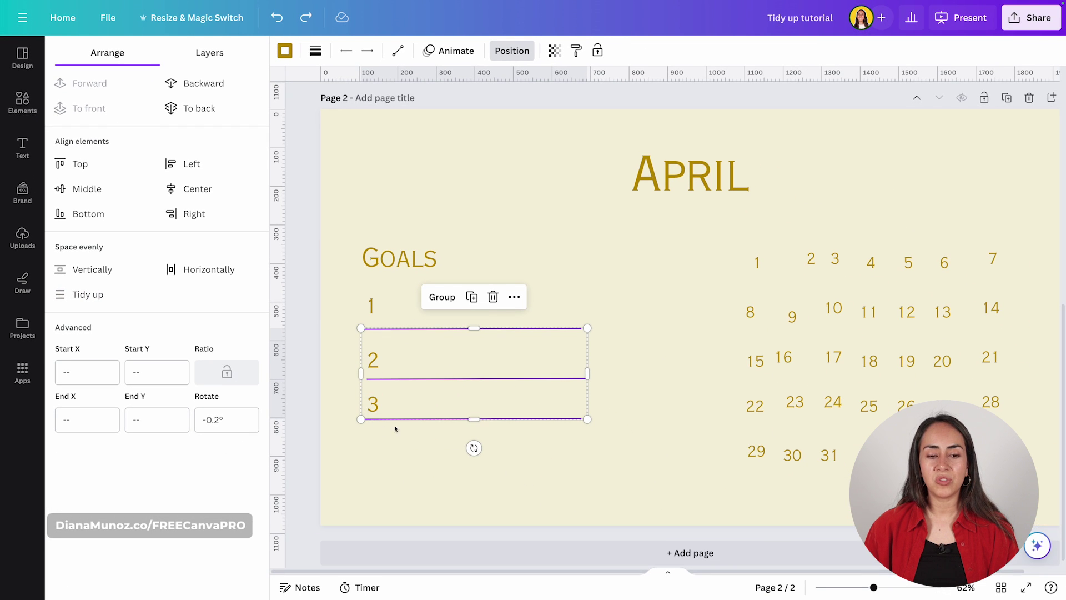
{"action": "left_click", "coordinate": [81, 297]}
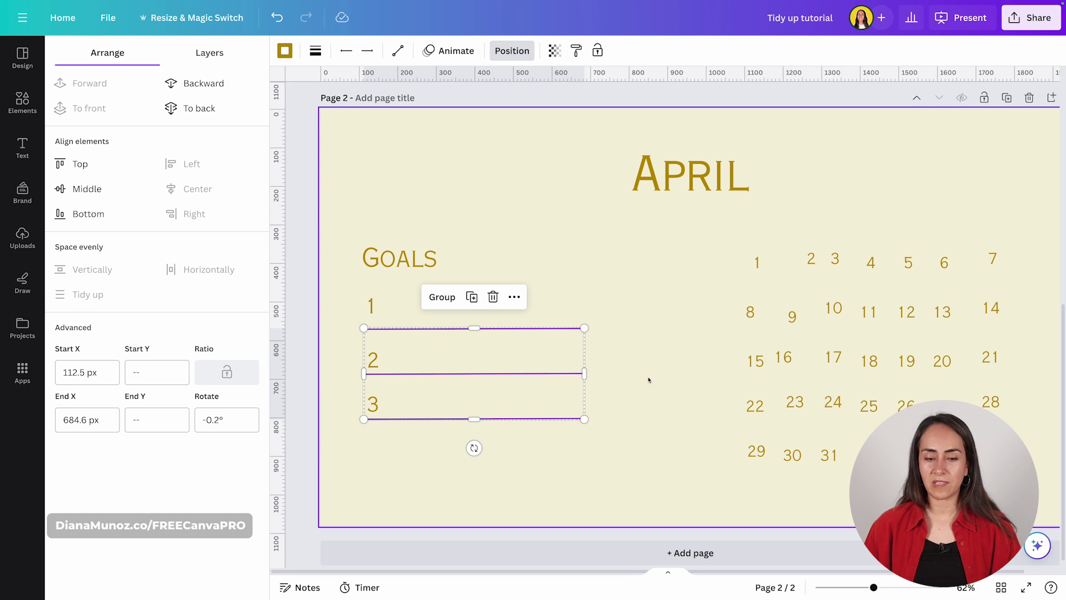
{"action": "left_click", "coordinate": [270, 300]}
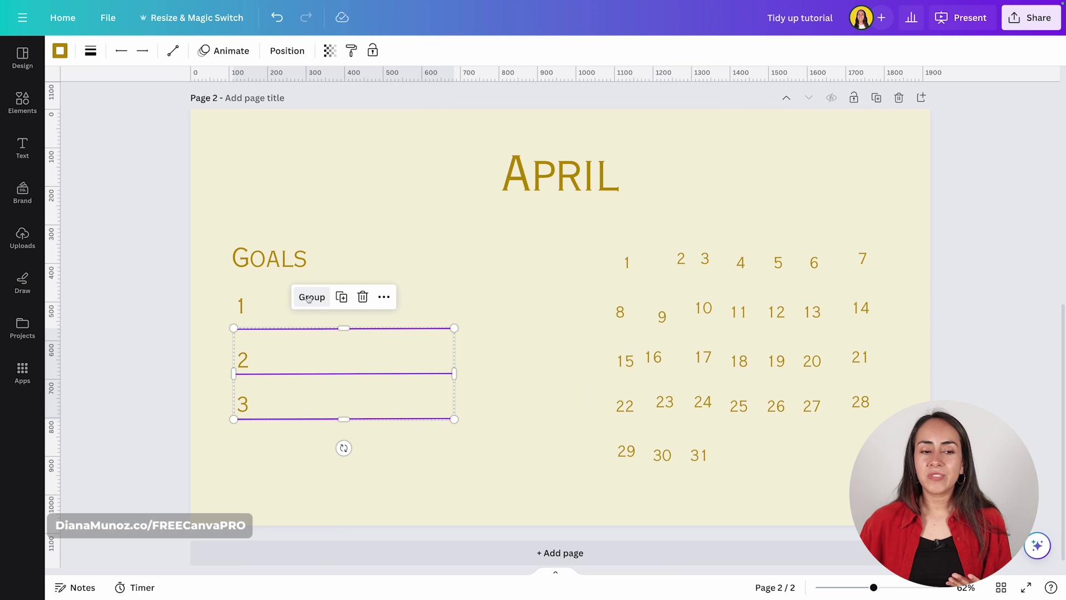
{"action": "left_click_drag", "start_coordinate": [215, 294], "coordinate": [253, 458]}
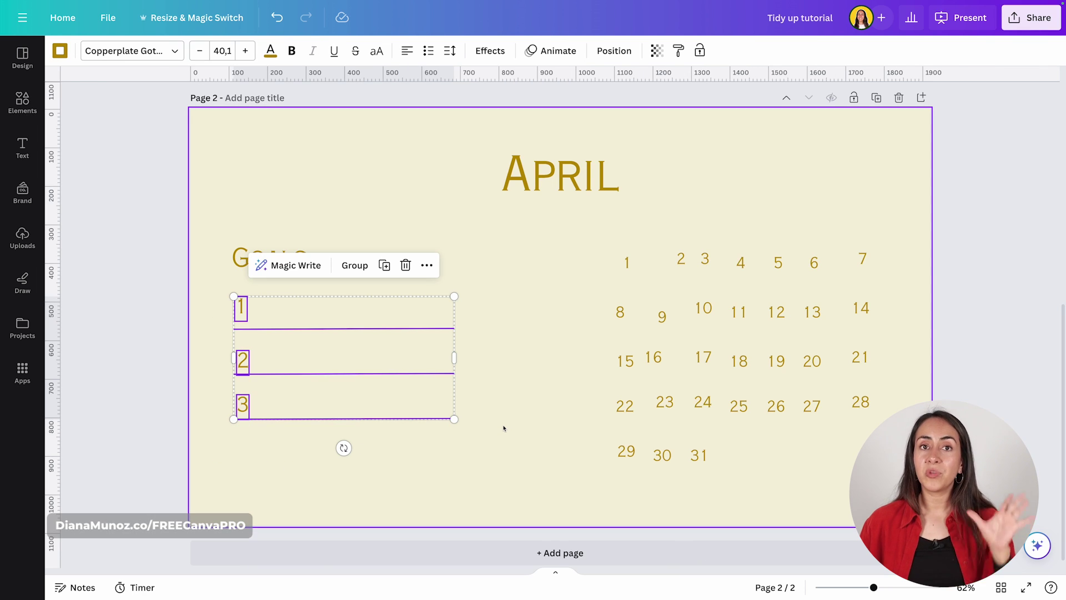
{"action": "left_click", "coordinate": [532, 409]}
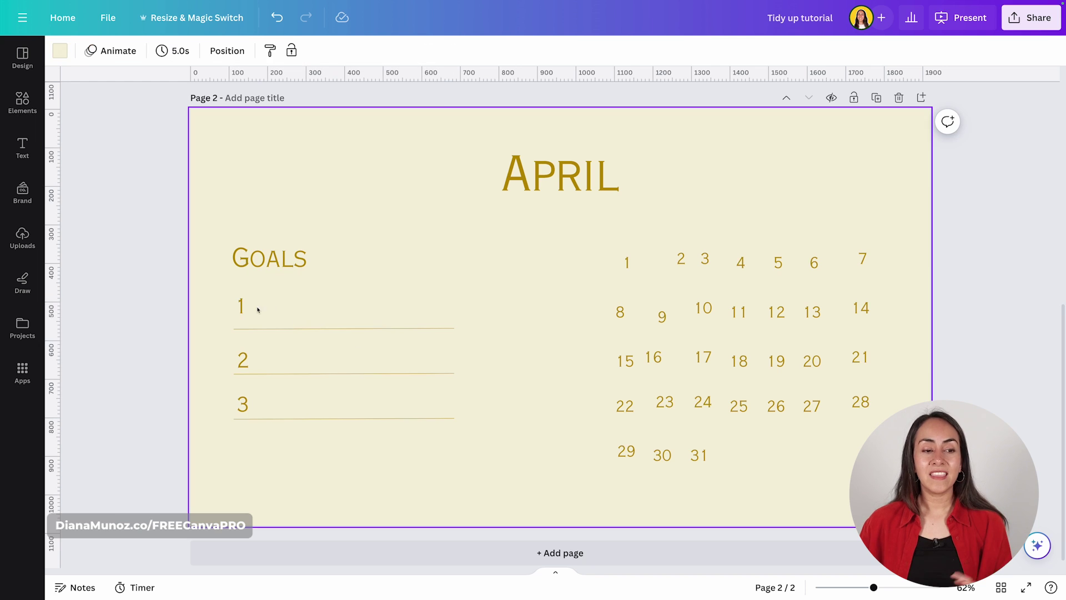
{"action": "left_click_drag", "start_coordinate": [231, 296], "coordinate": [258, 446]}
{"action": "left_click_drag", "start_coordinate": [204, 284], "coordinate": [303, 450]}
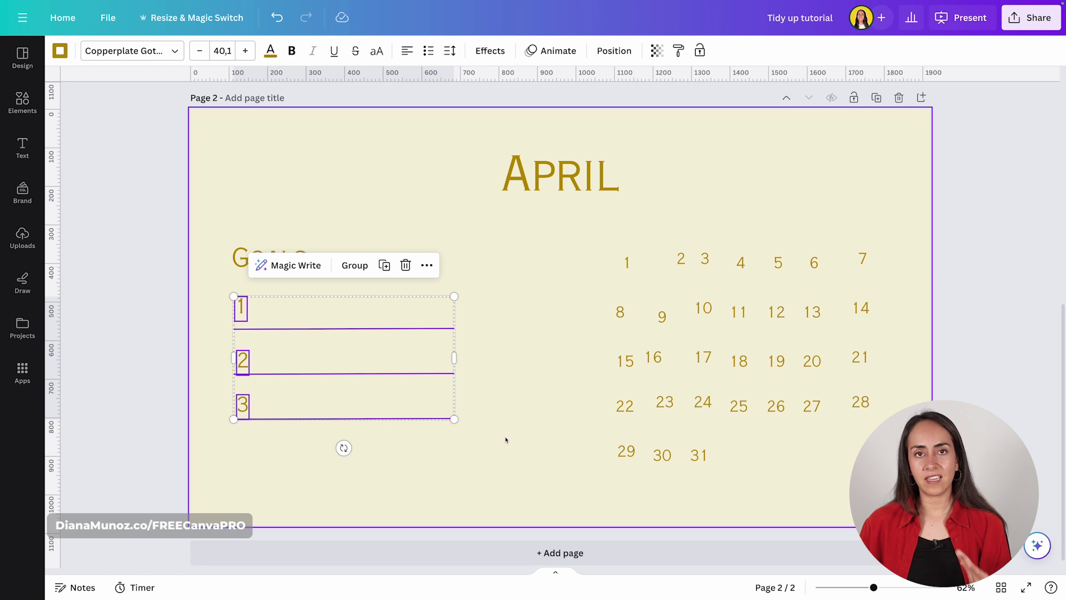
{"action": "left_click", "coordinate": [614, 50]}
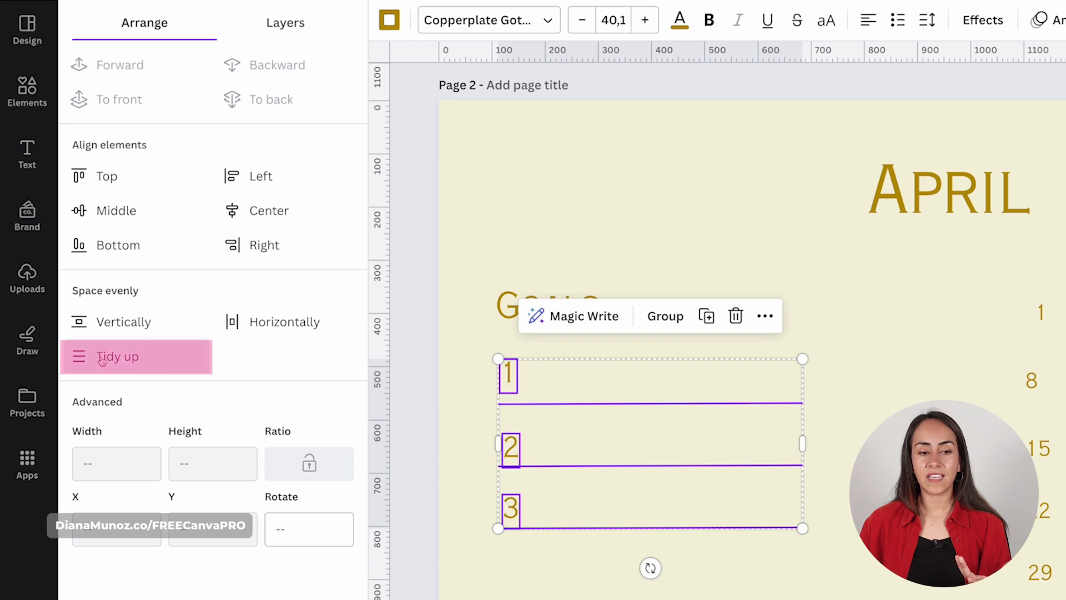
{"action": "left_click", "coordinate": [113, 347]}
{"action": "left_click", "coordinate": [841, 413]}
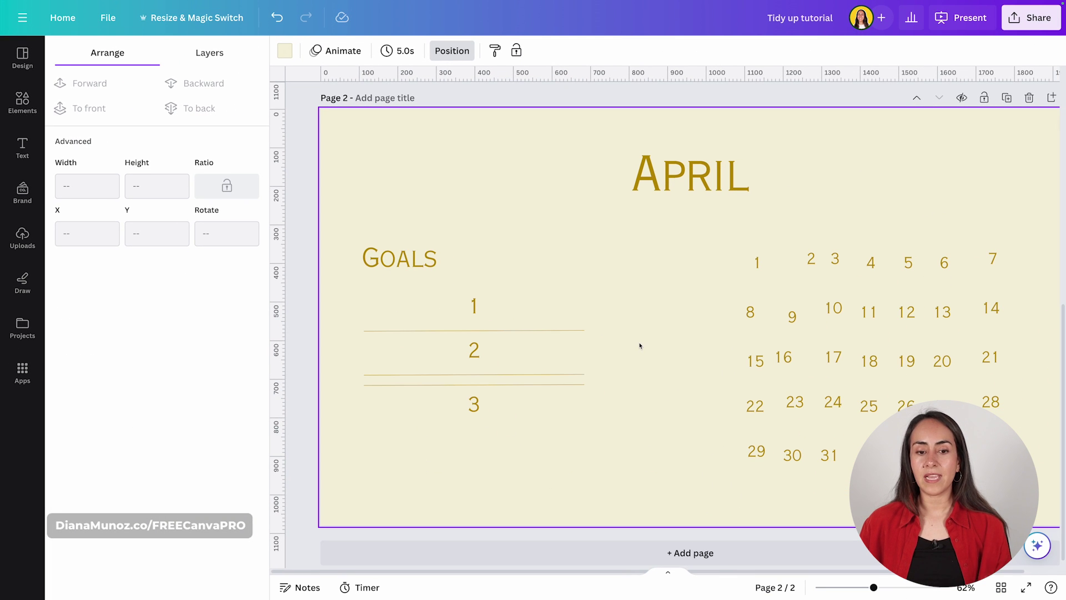
{"action": "key", "text": "ctrl+z"}
{"action": "left_click", "coordinate": [574, 274]}
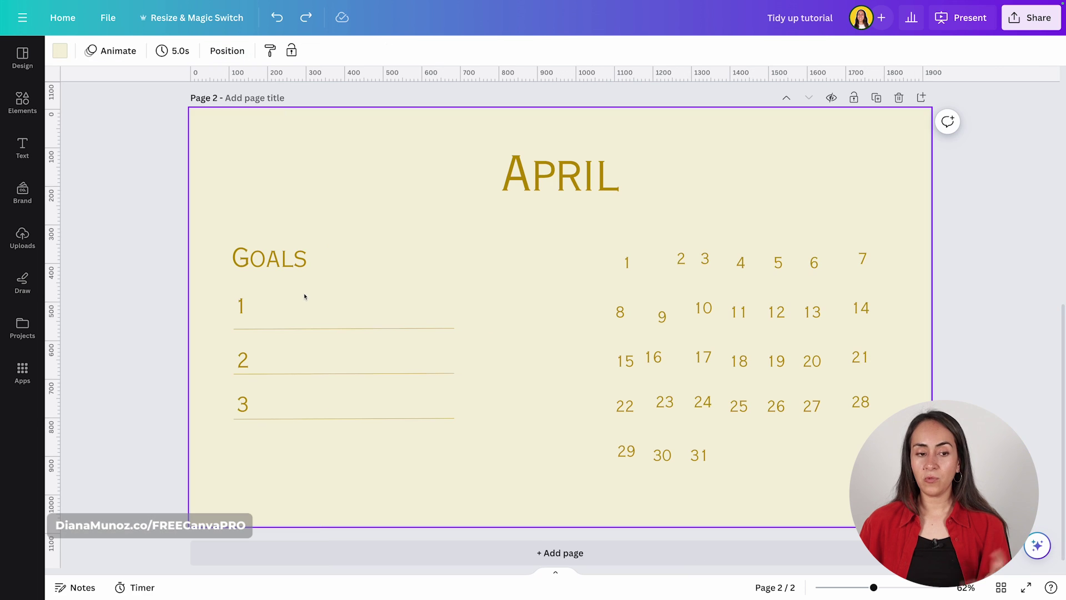
- Shift-select goal numbers 1, 2 and 3 and space them evenly via Position
{"action": "left_click", "coordinate": [243, 309]}
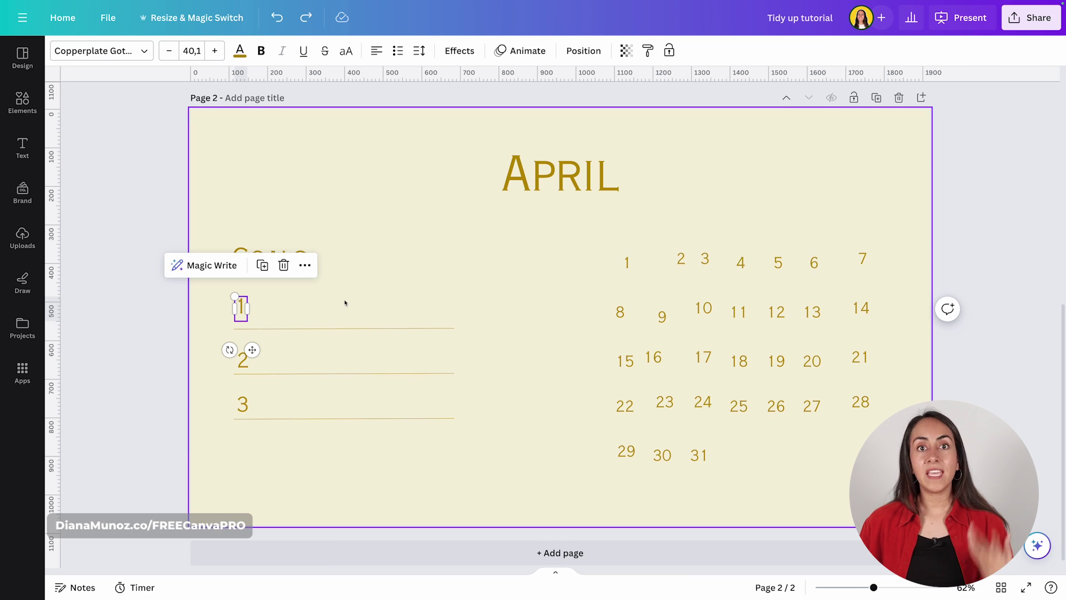
{"action": "key", "text": "shift"}
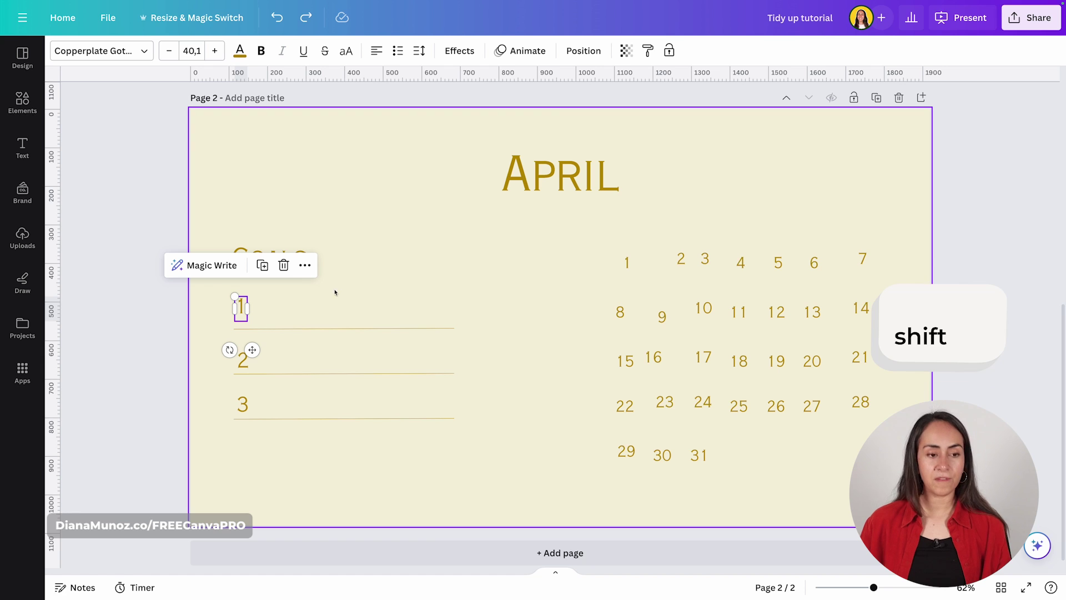
{"action": "left_click", "coordinate": [244, 361], "text": "shift"}
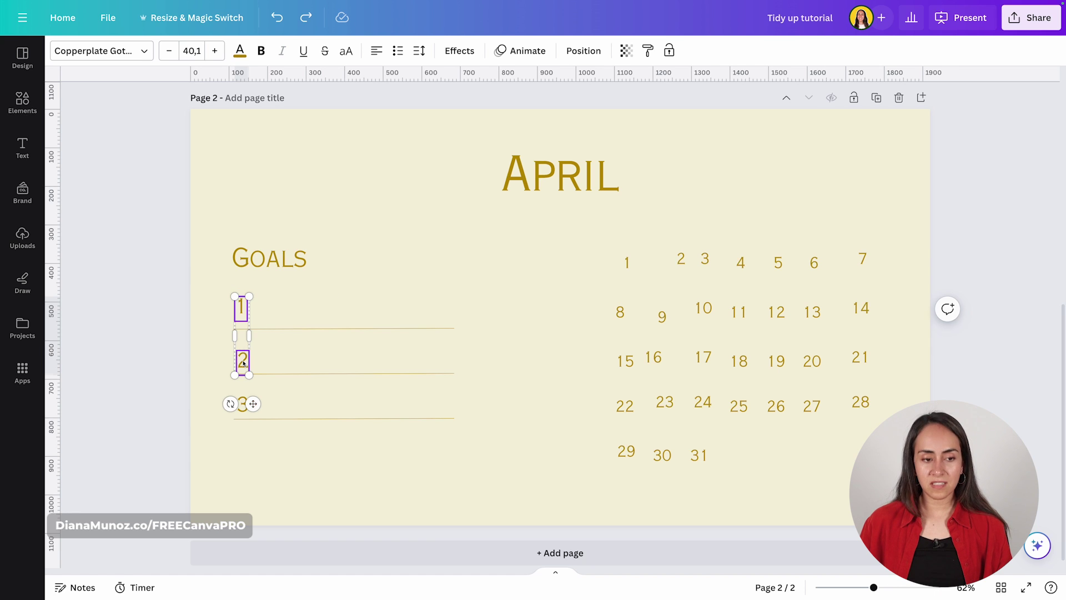
{"action": "left_click", "coordinate": [243, 403], "text": "shift"}
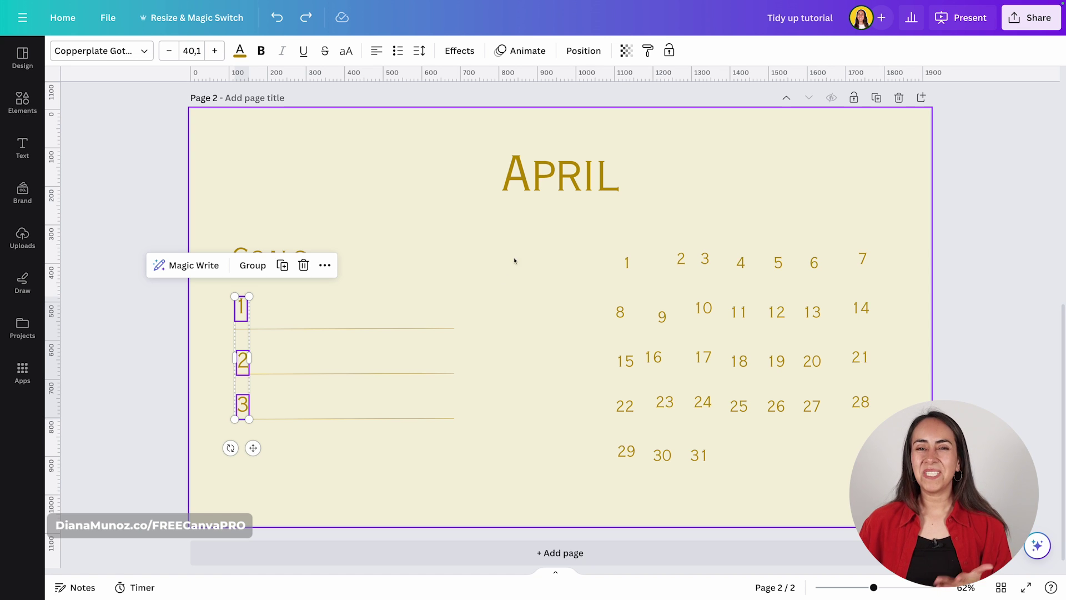
{"action": "left_click", "coordinate": [584, 51]}
{"action": "left_click", "coordinate": [107, 291]}
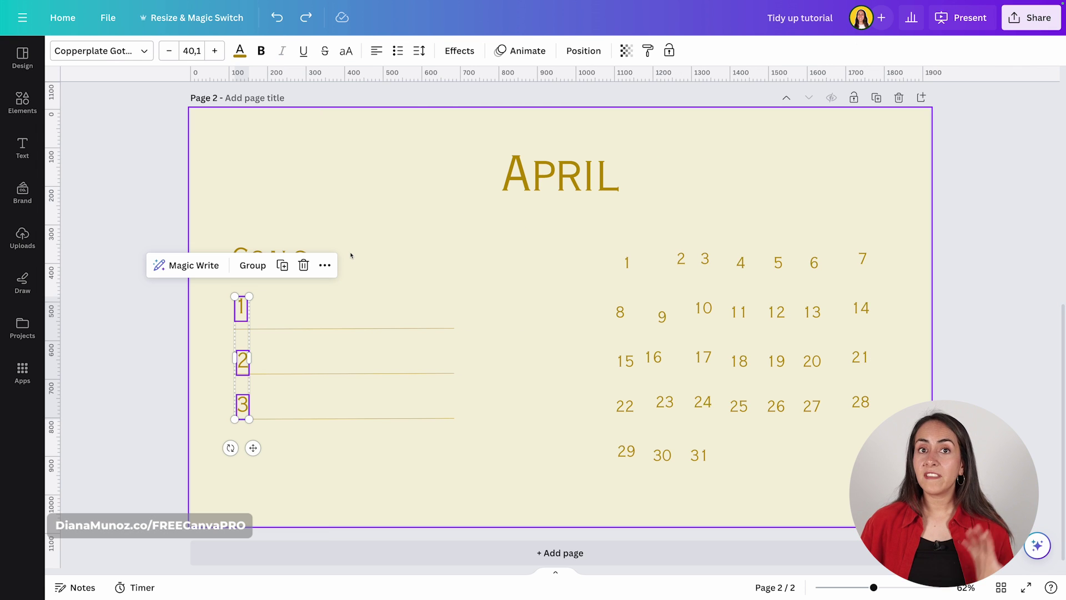
- Apply Space evenly > Tidy up from the More menu to goal numbers 1–3
{"action": "left_click", "coordinate": [325, 265]}
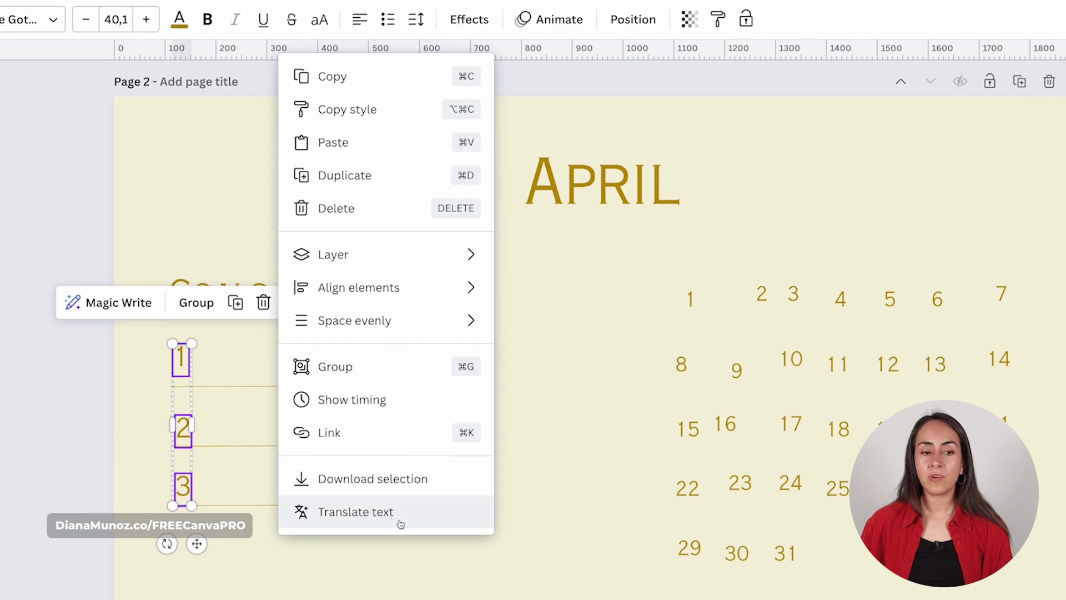
{"action": "mouse_move", "coordinate": [299, 328]}
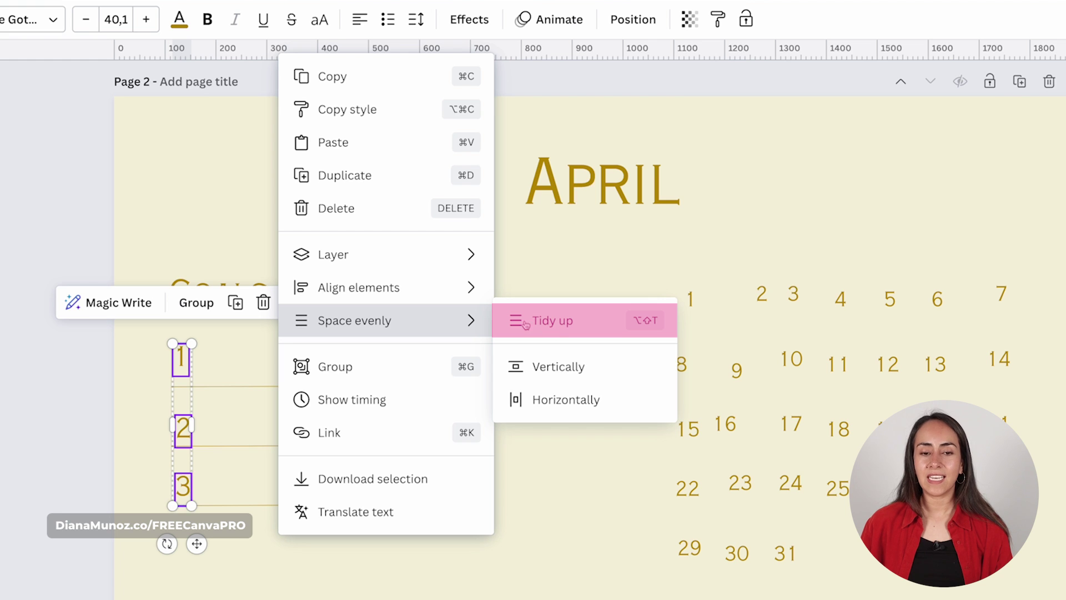
{"action": "left_click", "coordinate": [574, 328]}
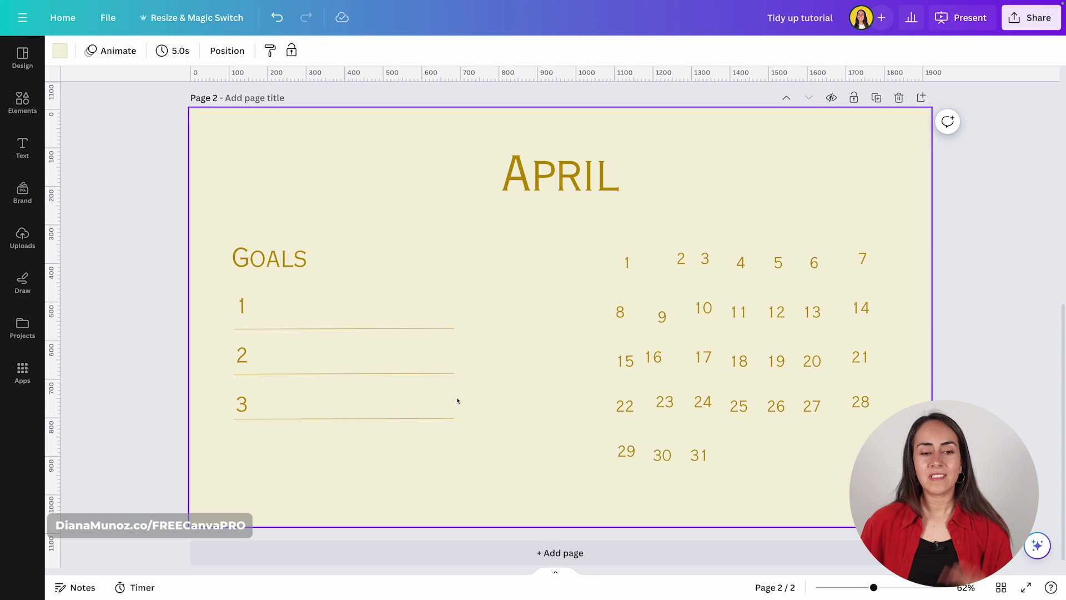
{"action": "left_click_drag", "start_coordinate": [492, 231], "coordinate": [225, 431]}
{"action": "left_click", "coordinate": [583, 245]}
{"action": "left_click_drag", "start_coordinate": [590, 235], "coordinate": [900, 496]}
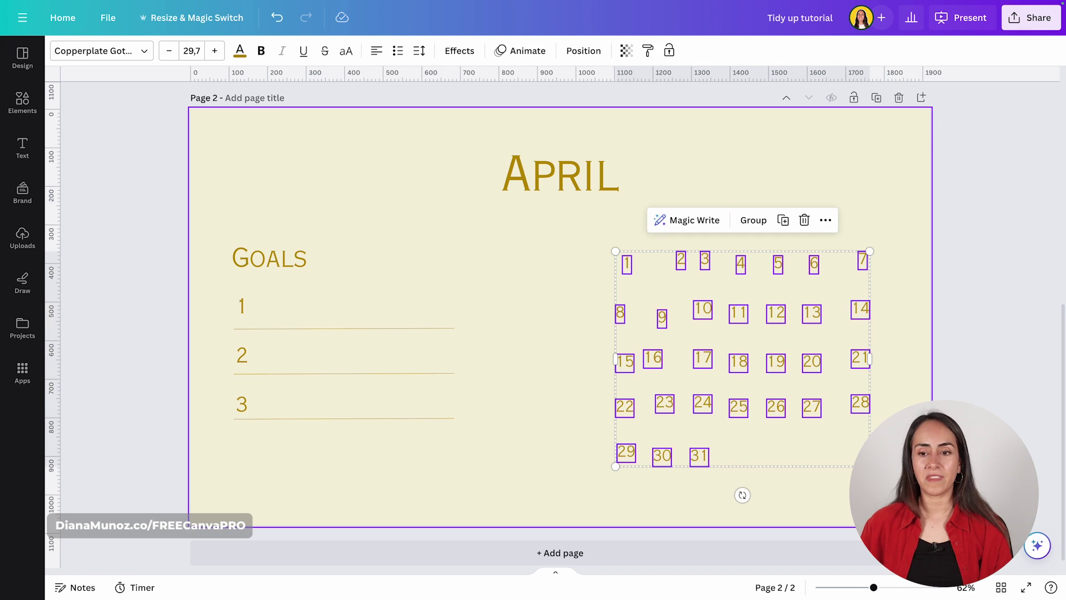
{"action": "left_click", "coordinate": [917, 236]}
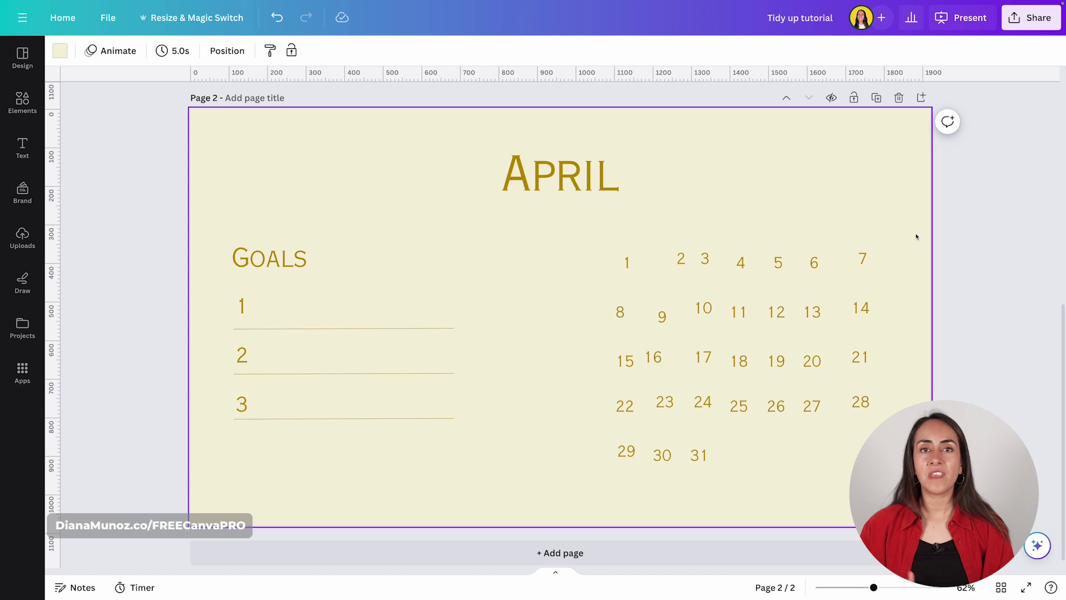
{"action": "left_click", "coordinate": [1033, 202]}
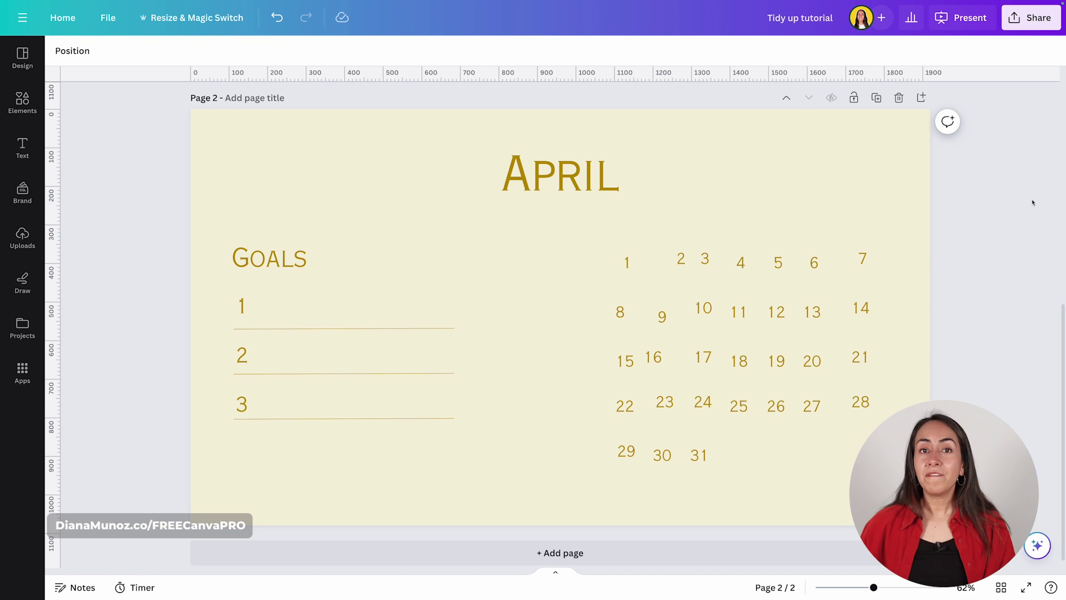
{"action": "left_click_drag", "start_coordinate": [881, 250], "coordinate": [591, 482]}
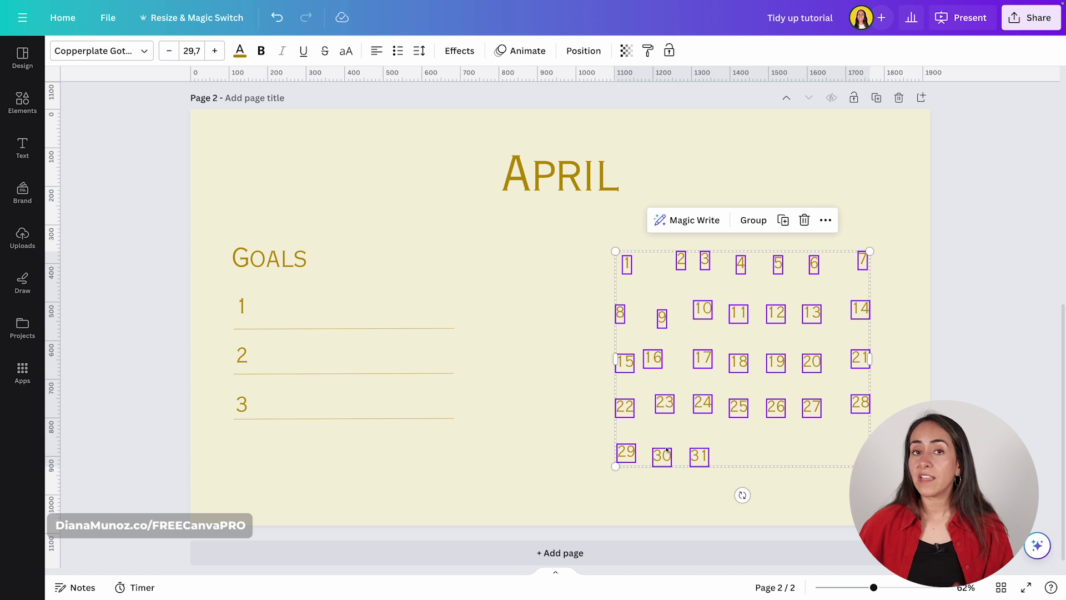
{"action": "left_click", "coordinate": [826, 220]}
{"action": "mouse_move", "coordinate": [870, 254]}
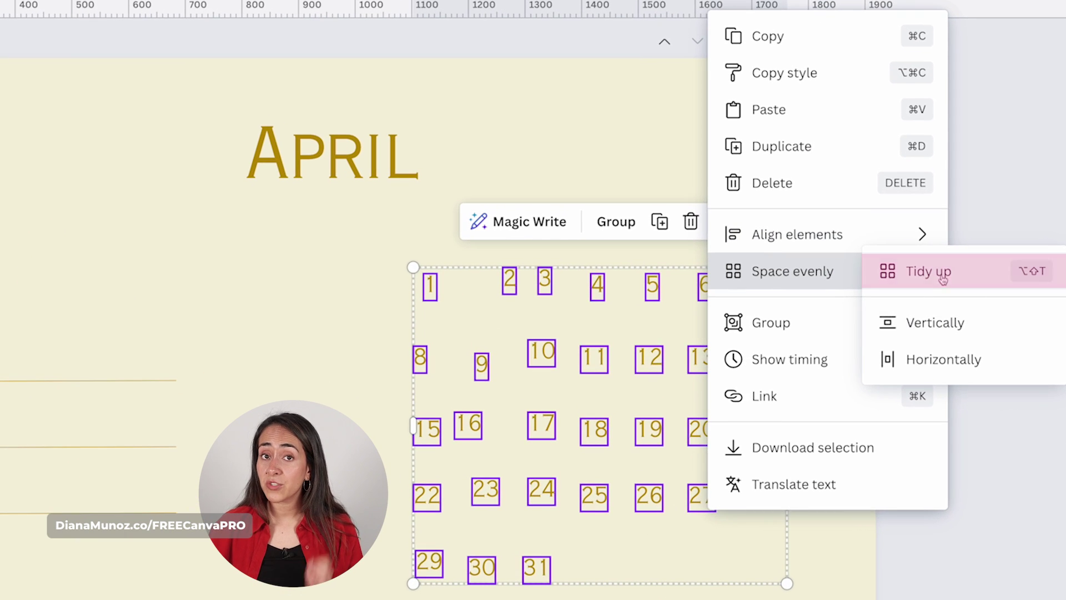
{"action": "left_click", "coordinate": [943, 279]}
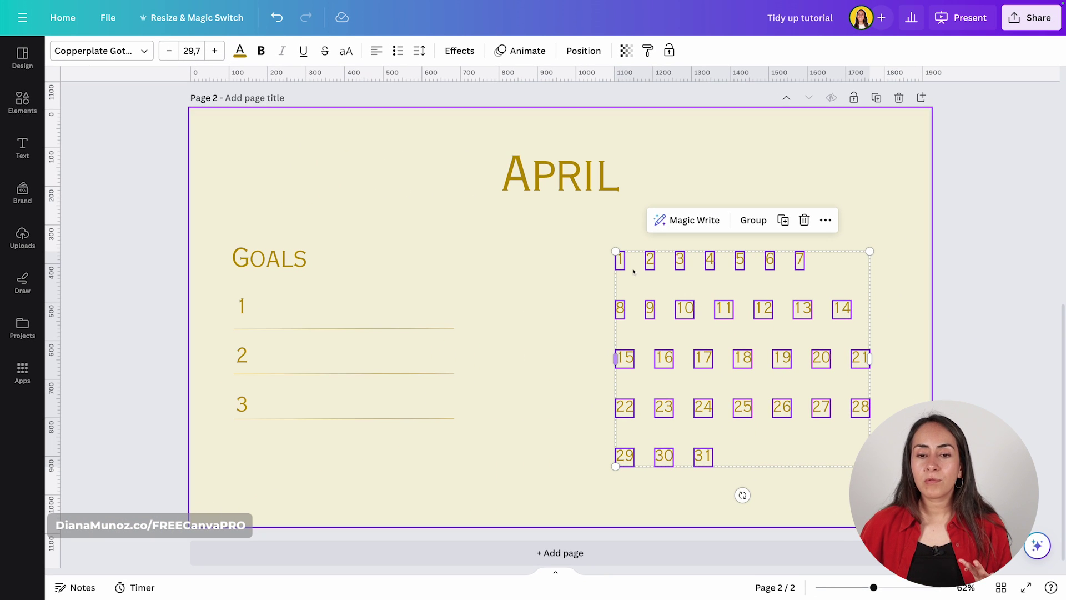
{"action": "left_click", "coordinate": [916, 344]}
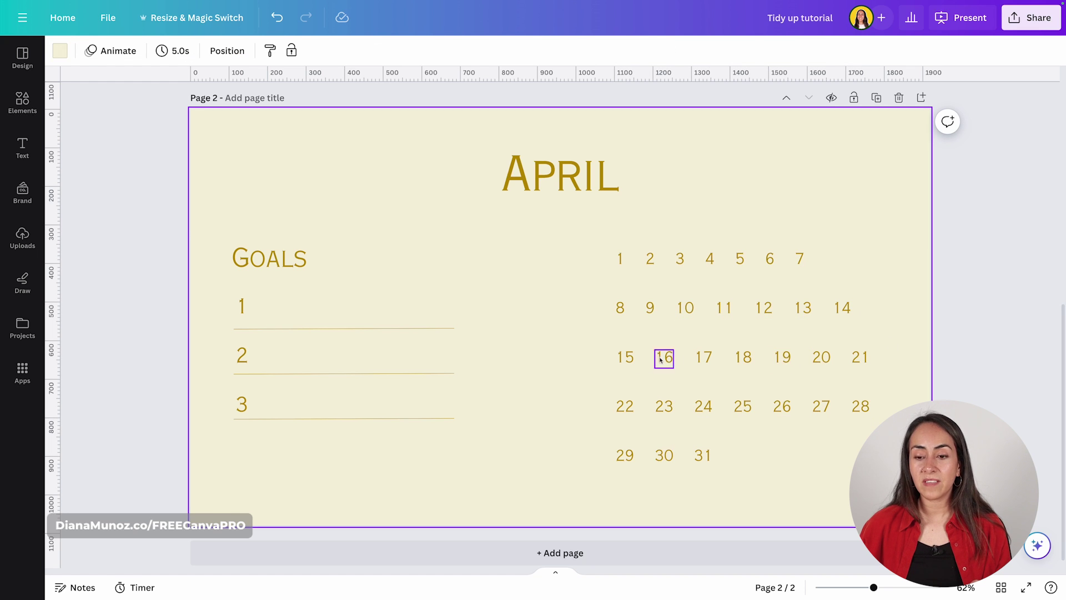
{"action": "left_click_drag", "start_coordinate": [598, 349], "coordinate": [885, 503]}
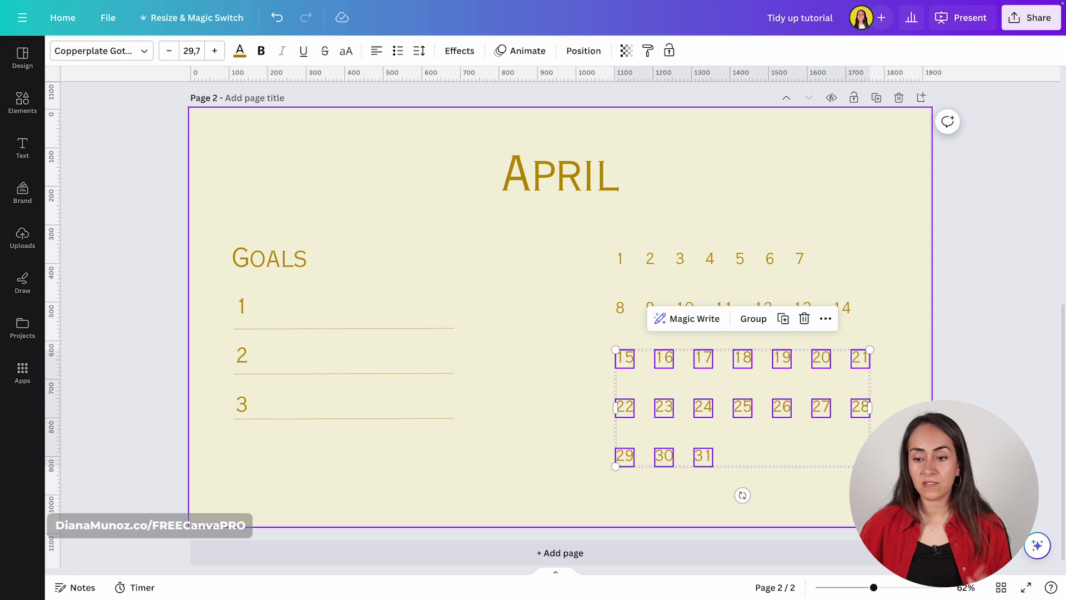
{"action": "left_click", "coordinate": [907, 242]}
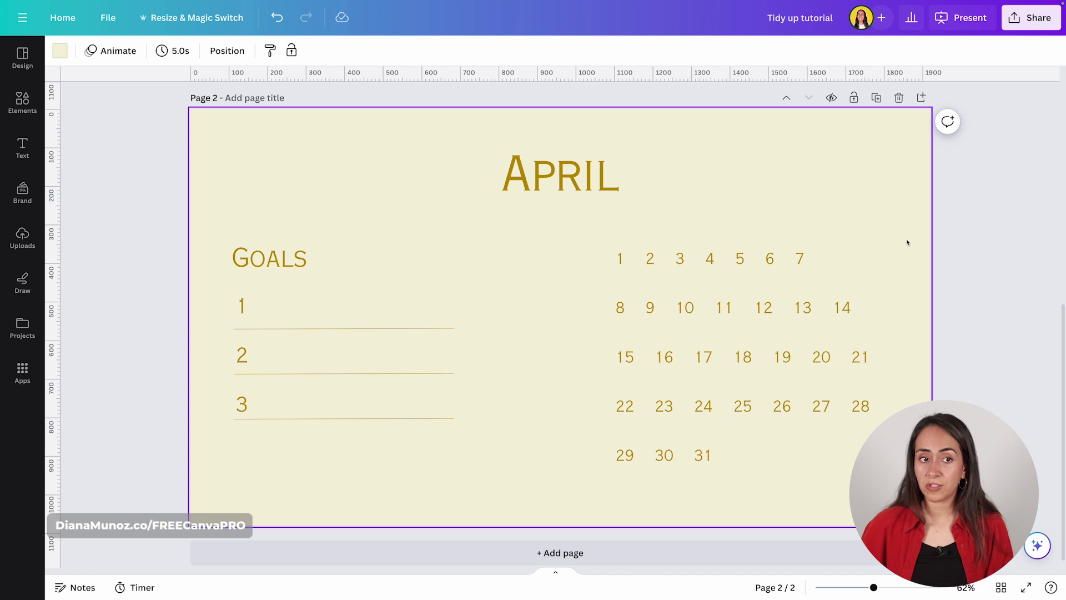
{"action": "left_click", "coordinate": [273, 18]}
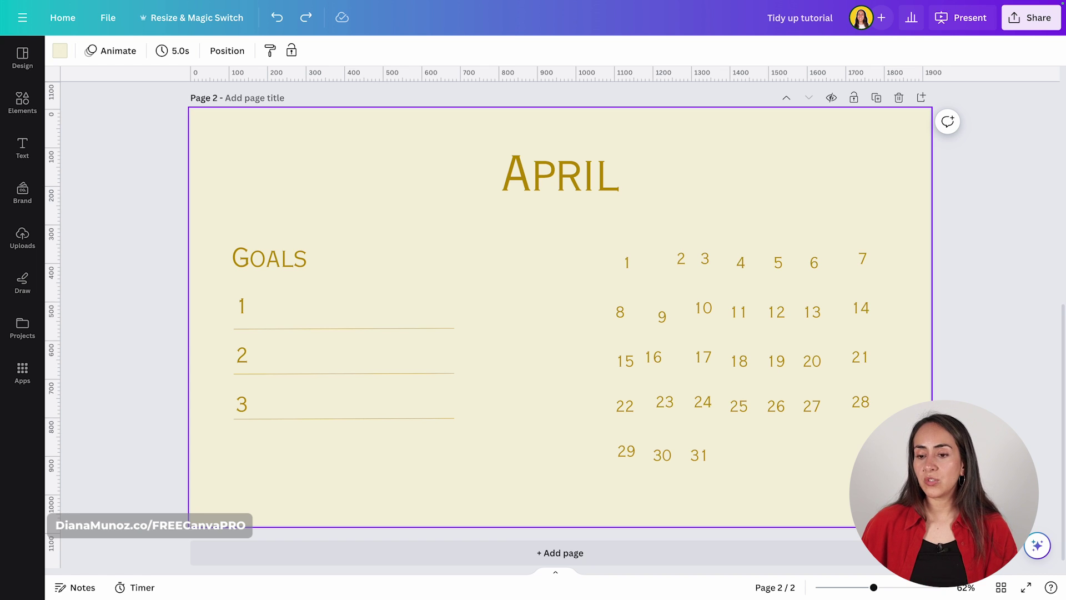
- Tidy up the rows of days 15 to 28 from the More menu, then deselect
{"action": "left_click_drag", "start_coordinate": [904, 424], "coordinate": [583, 341]}
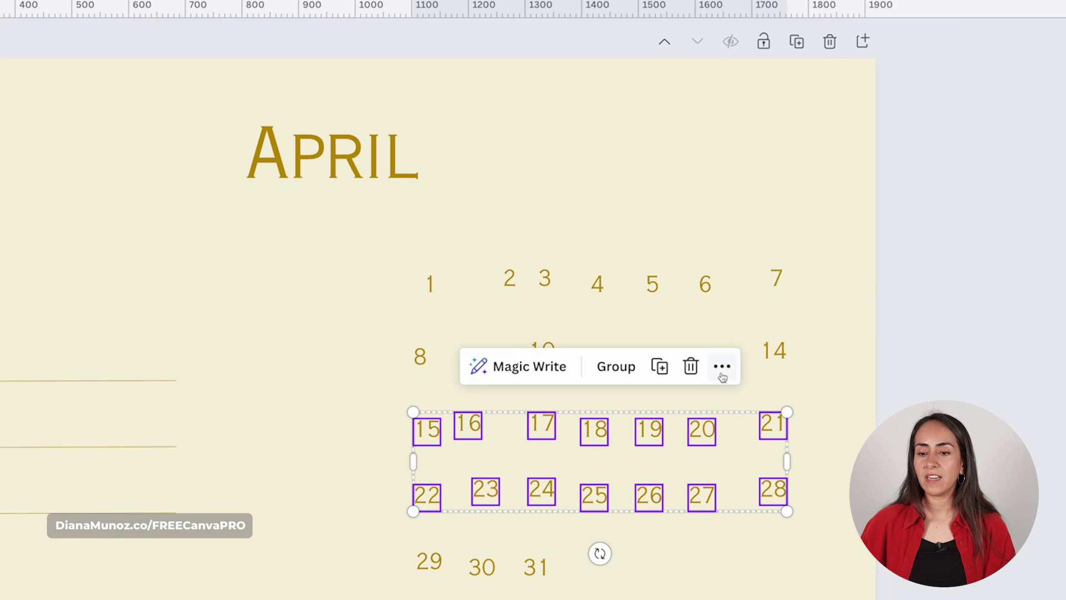
{"action": "left_click", "coordinate": [722, 373]}
{"action": "mouse_move", "coordinate": [755, 273]}
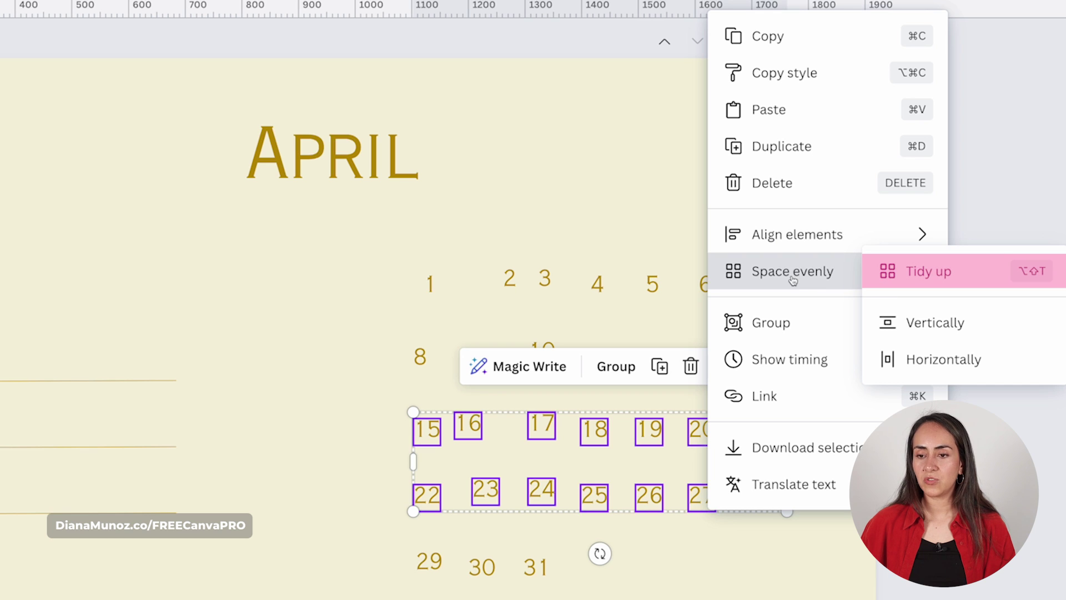
{"action": "left_click", "coordinate": [937, 271]}
{"action": "left_click", "coordinate": [734, 492]}
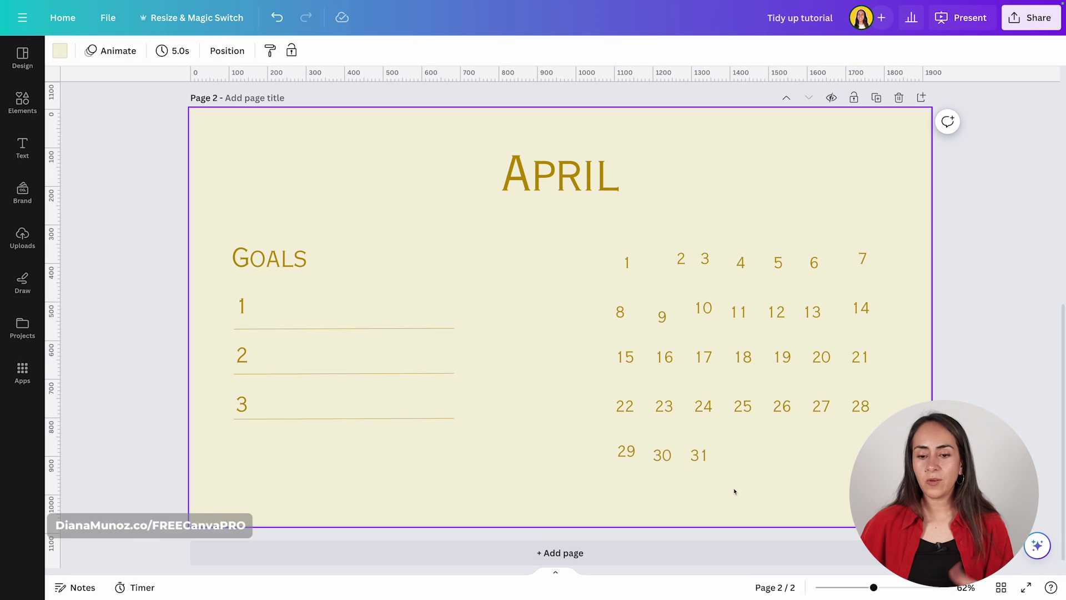
- Tidy up days 22–24 and 29–31 via the right-click Space evenly menu
{"action": "left_click_drag", "start_coordinate": [713, 493], "coordinate": [609, 385]}
{"action": "right_click", "coordinate": [543, 482]}
{"action": "left_click", "coordinate": [670, 269]}
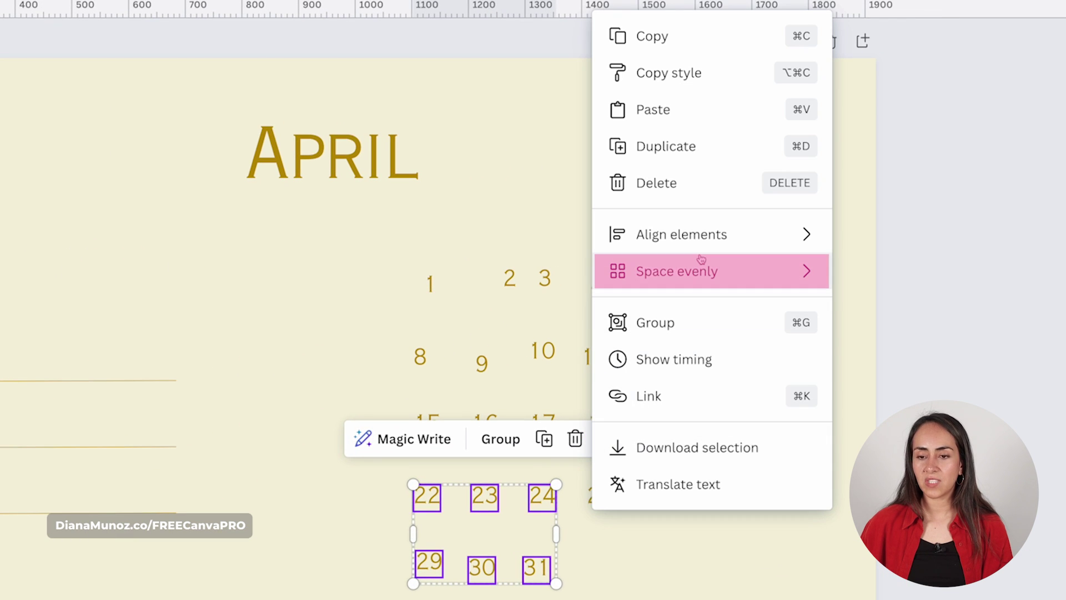
{"action": "left_click", "coordinate": [934, 267]}
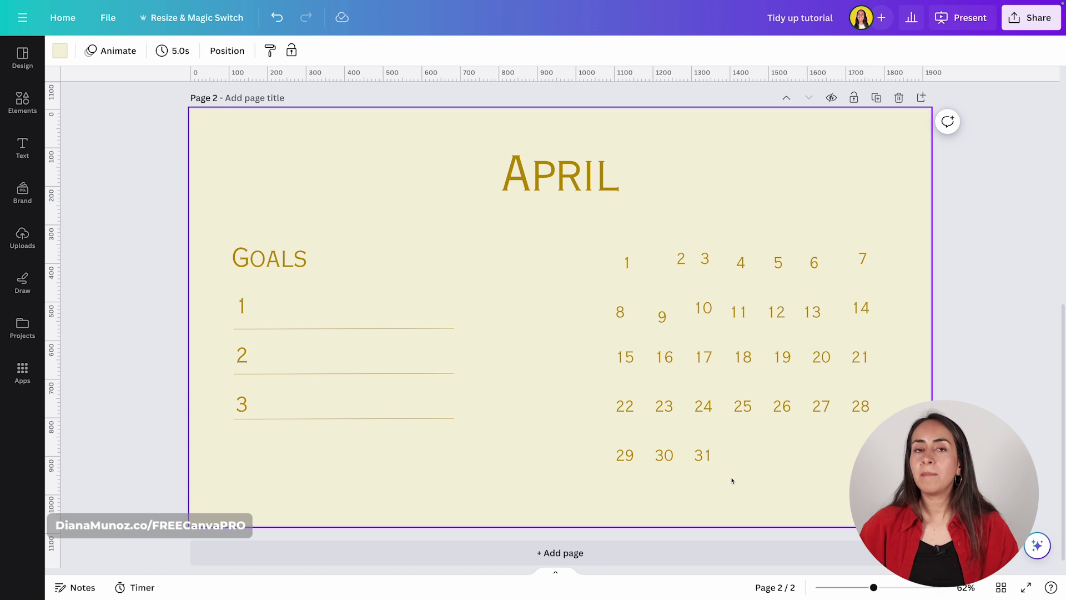
- Tidy up the rows of days 8 to 21 via right-click Space evenly
{"action": "left_click_drag", "start_coordinate": [890, 374], "coordinate": [599, 300]}
{"action": "right_click", "coordinate": [819, 344]}
{"action": "mouse_move", "coordinate": [849, 259]}
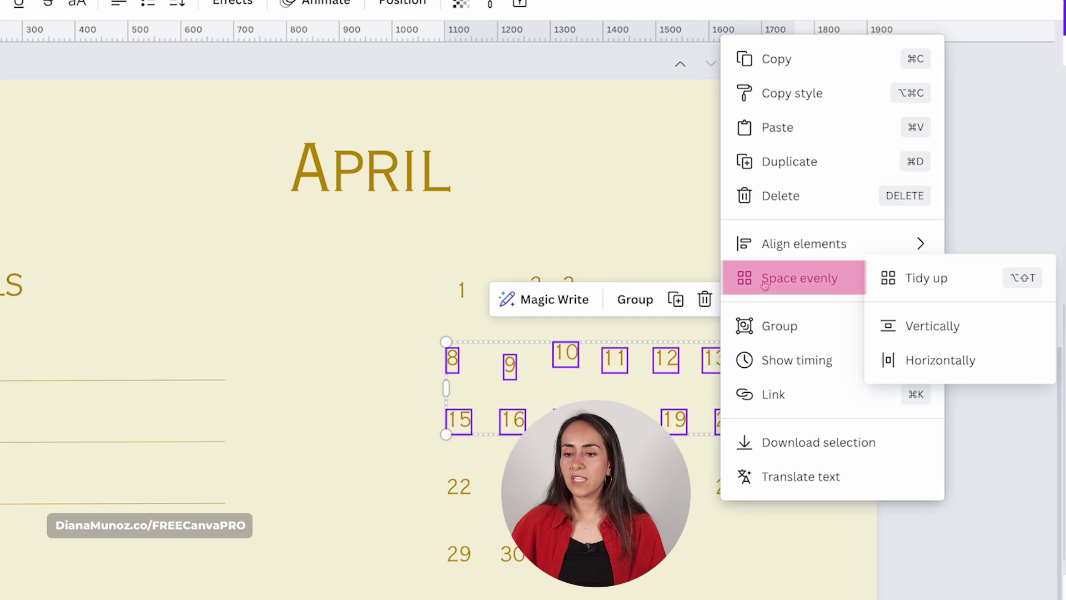
{"action": "left_click", "coordinate": [922, 280]}
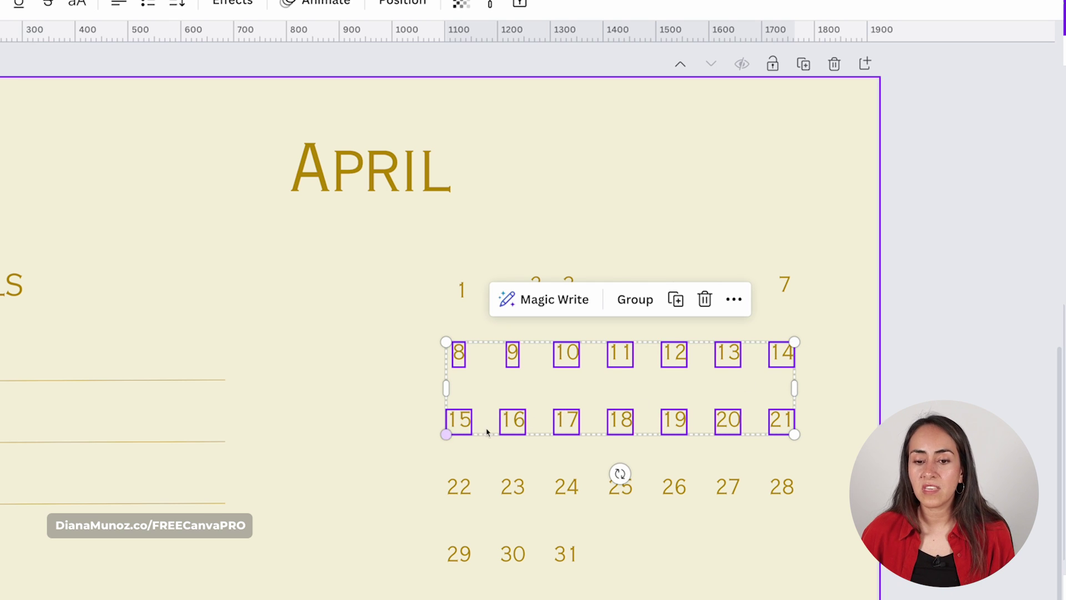
- Deselect, then select and deselect days 8 through 31 to check the grid
{"action": "left_click", "coordinate": [377, 334]}
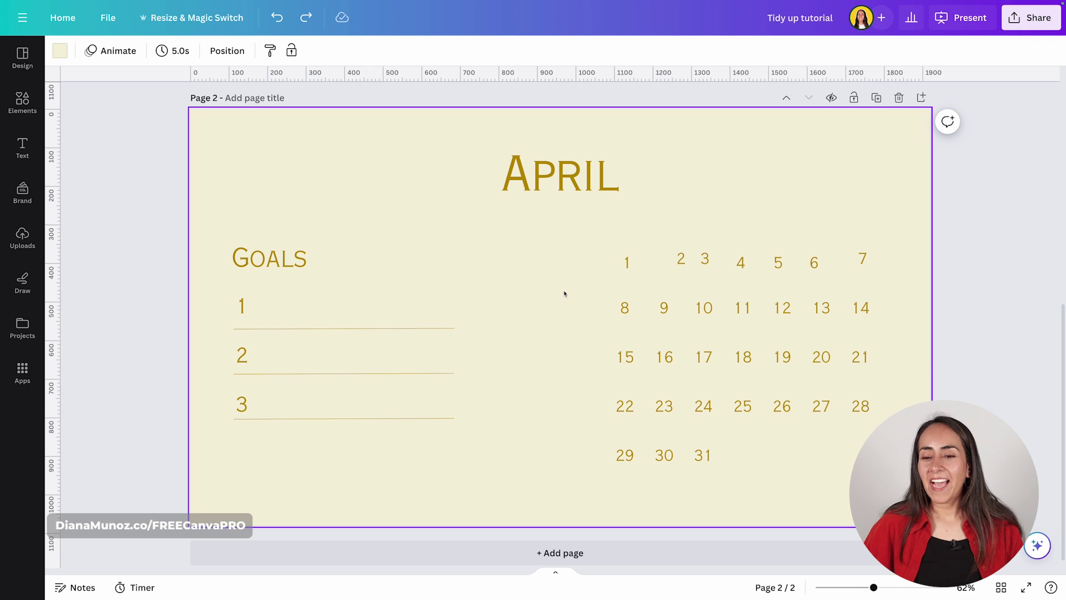
{"action": "left_click_drag", "start_coordinate": [564, 293], "coordinate": [893, 504]}
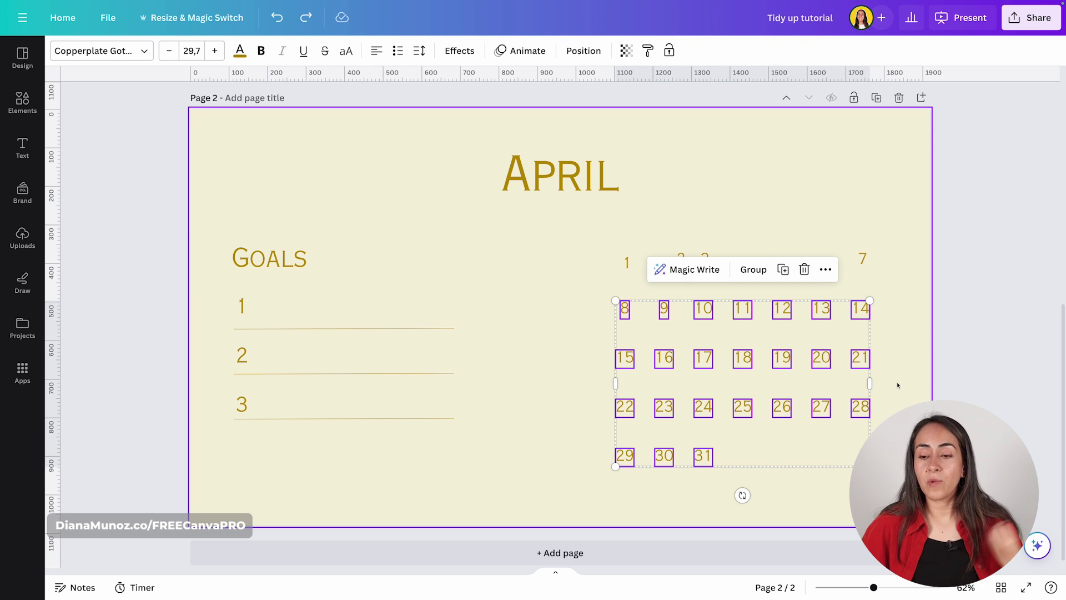
{"action": "left_click", "coordinate": [909, 239]}
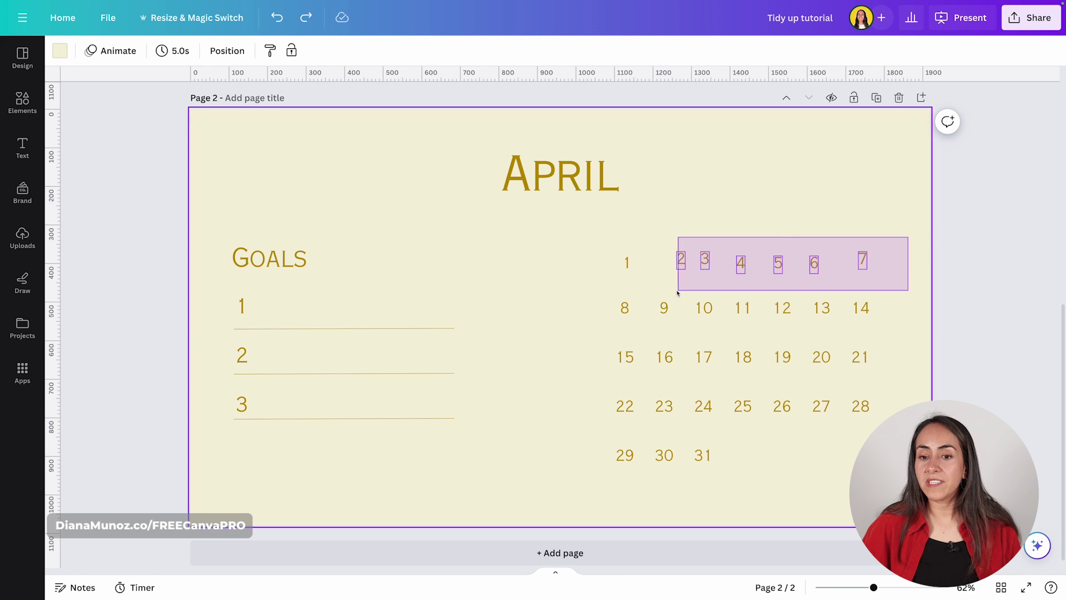